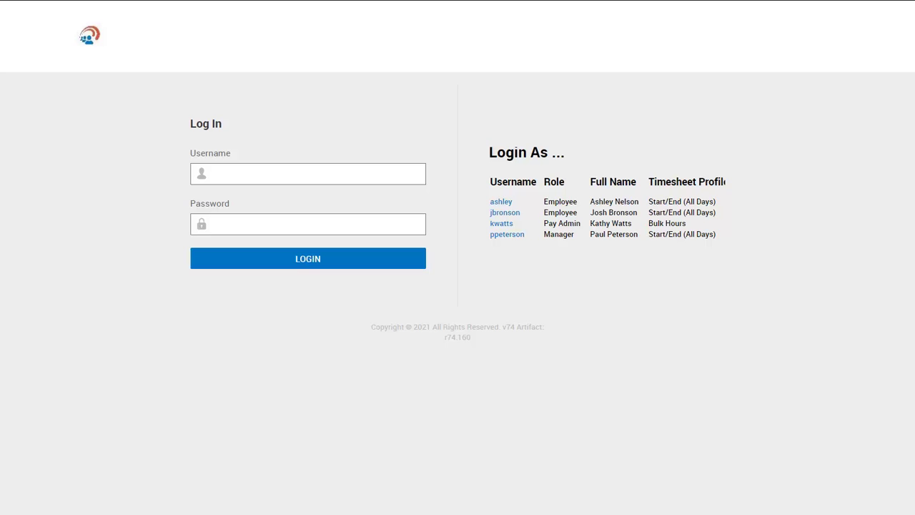
- Log in as the pay admin user and open Employee Information under HR Admin
left_click(504, 224)
left_click(379, 227)
type("*****")
key("Return")
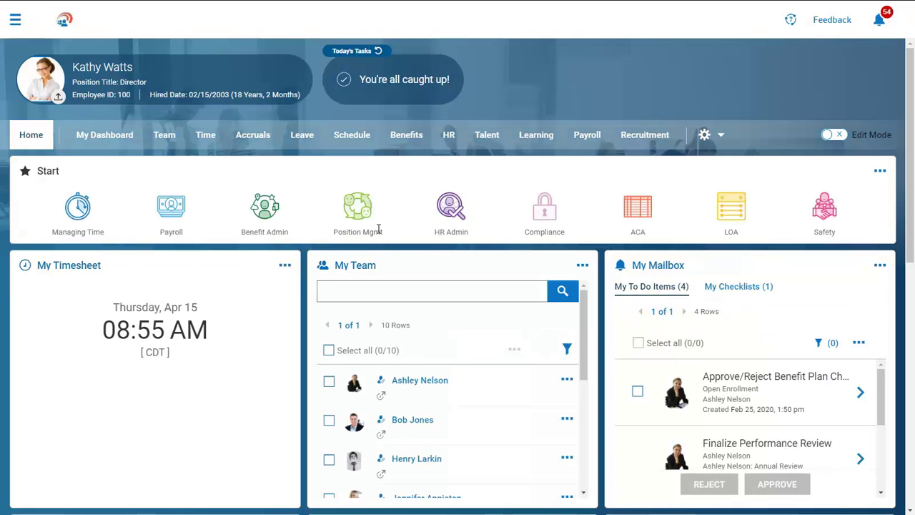
left_click(450, 214)
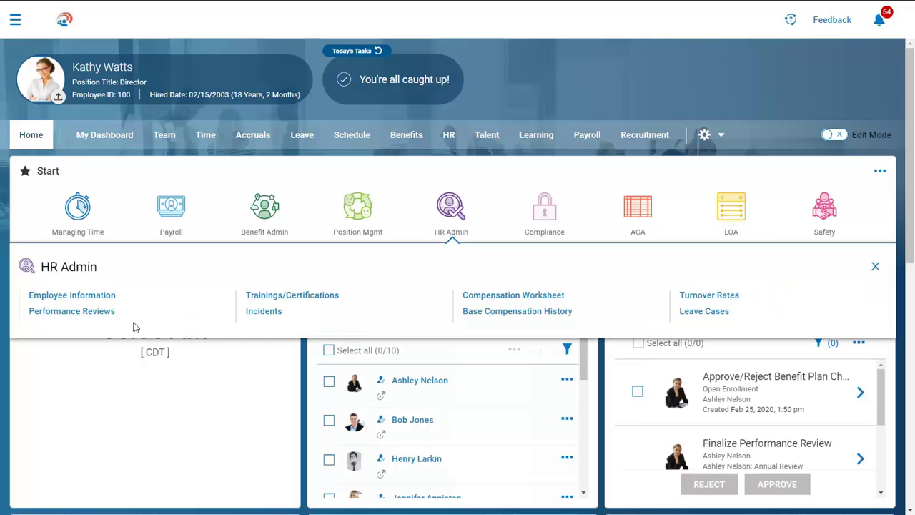
left_click(109, 296)
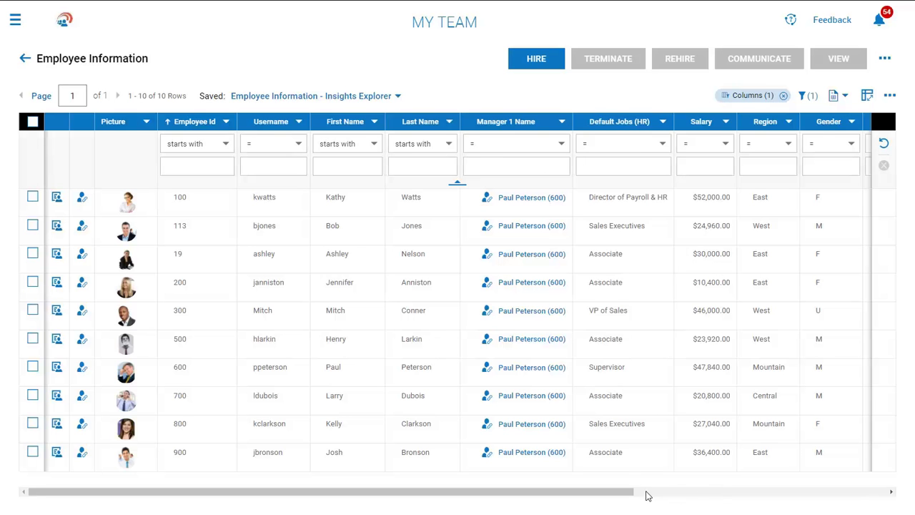
- Load the employee list into Insights Explorer as a salary-by-job pivot totalling $319,360
left_click_drag(630, 494, 898, 502)
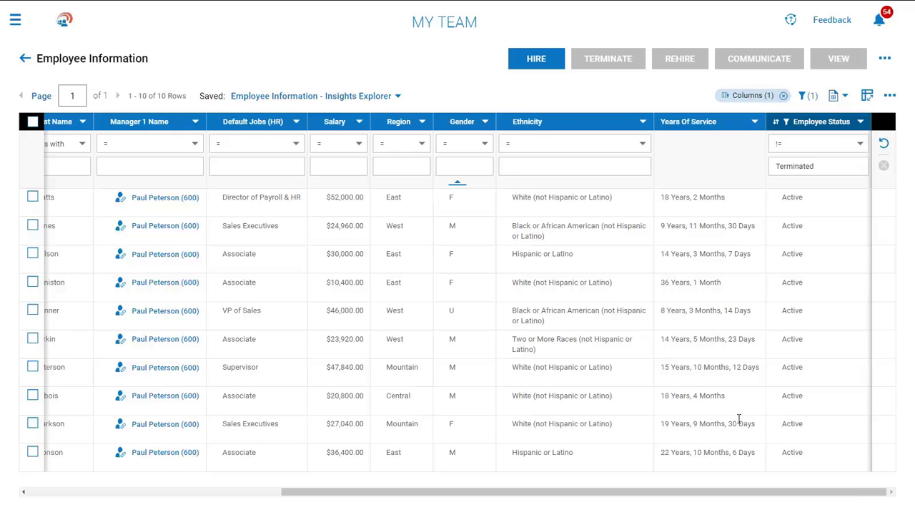
left_click(297, 122)
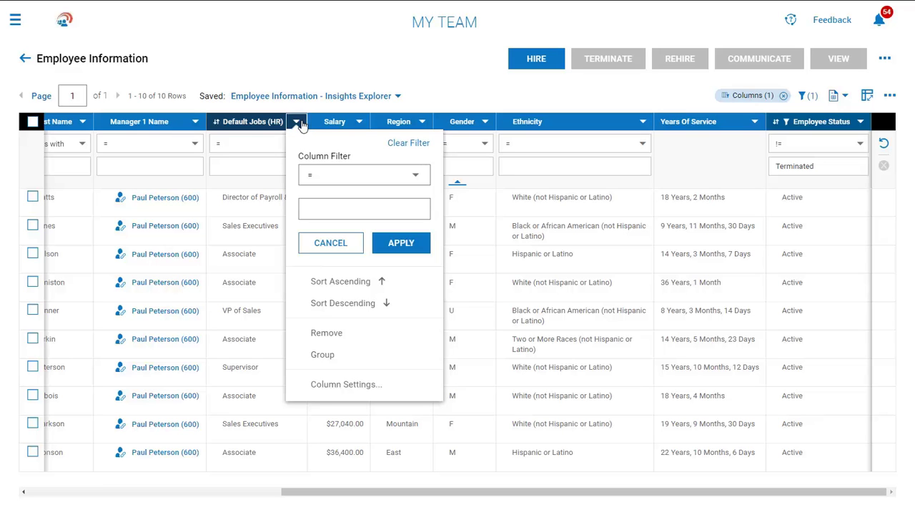
left_click(867, 96)
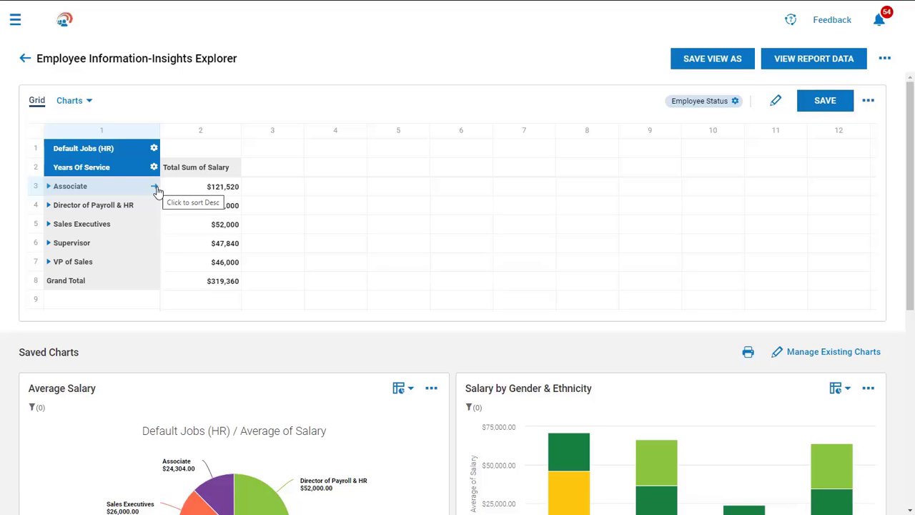
- Expand the Associate row into its five years-of-service salaries
left_click(58, 191)
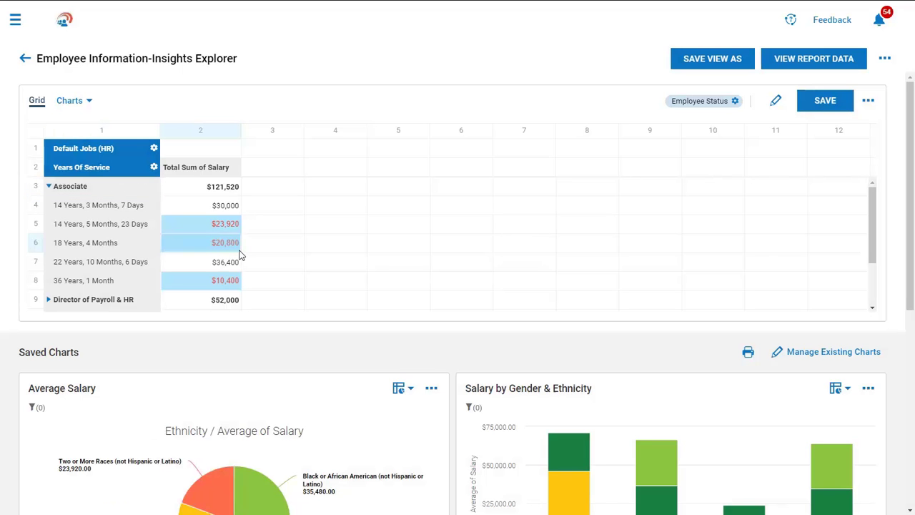
left_click(872, 100)
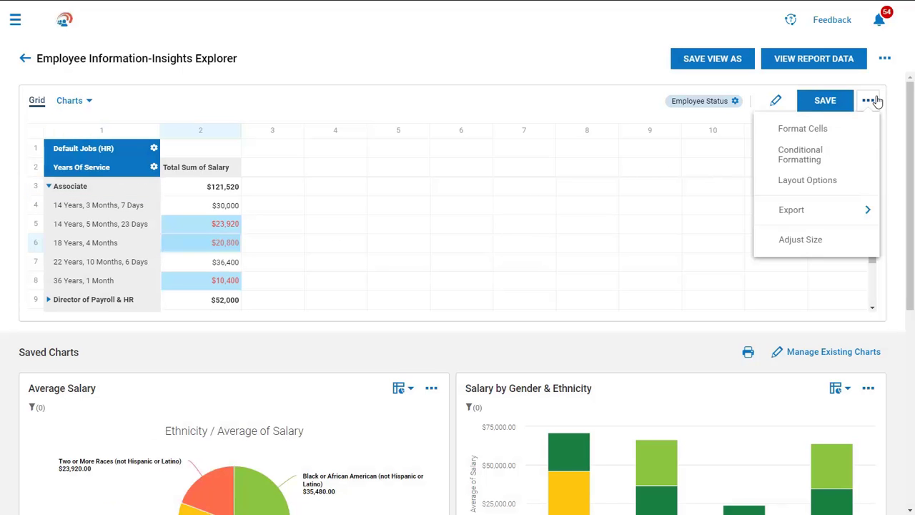
left_click(854, 152)
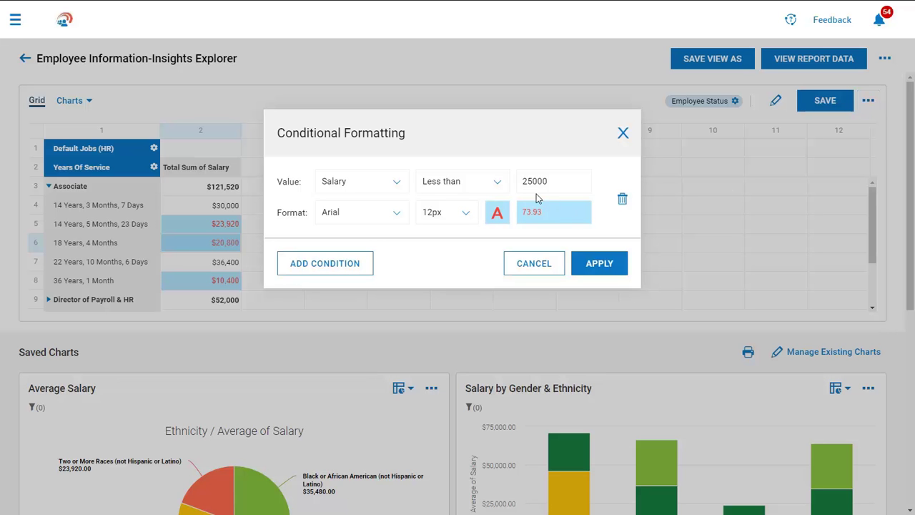
left_click(499, 183)
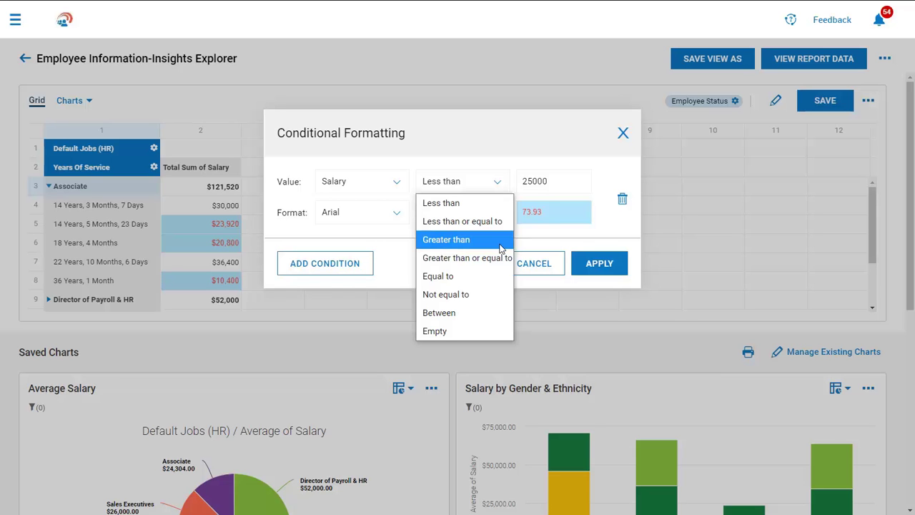
left_click(623, 133)
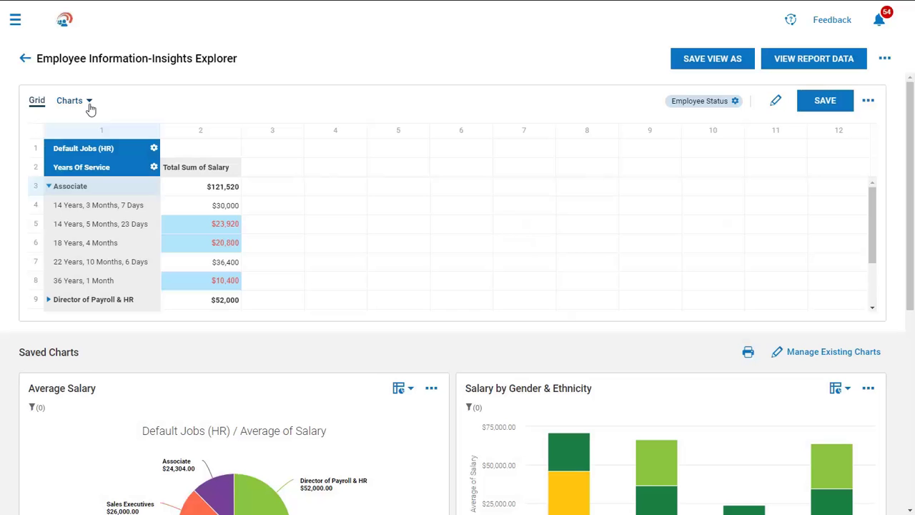
scroll(225, 466, "down", 3)
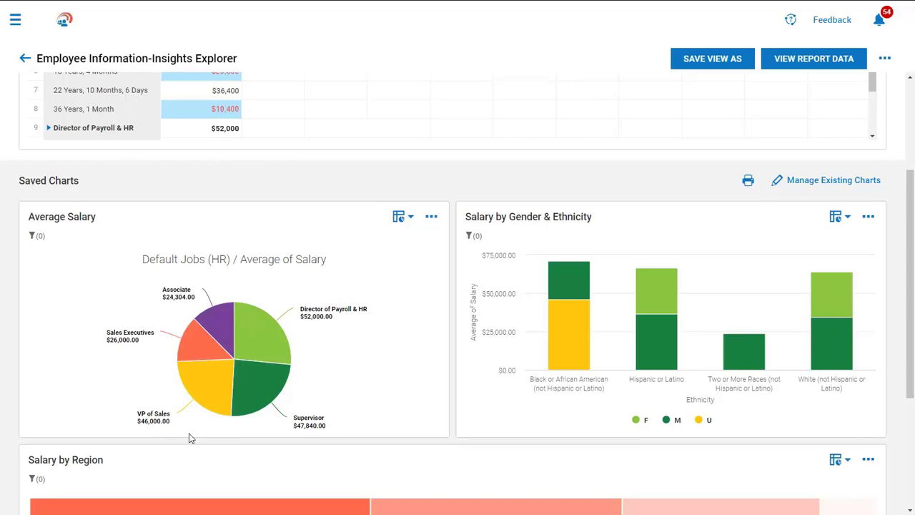
scroll(192, 438, "up", 5)
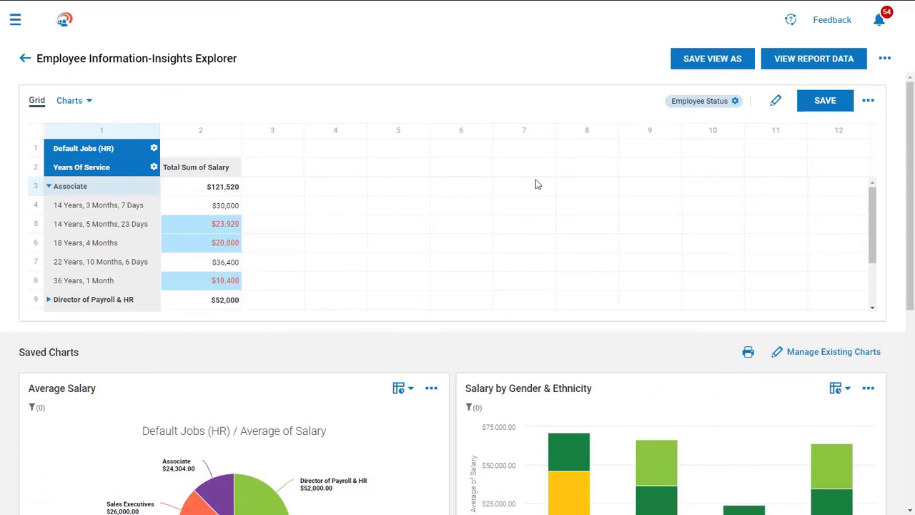
- Add Ethnicity as a pivot column field and switch the salary aggregation to Average
left_click(776, 102)
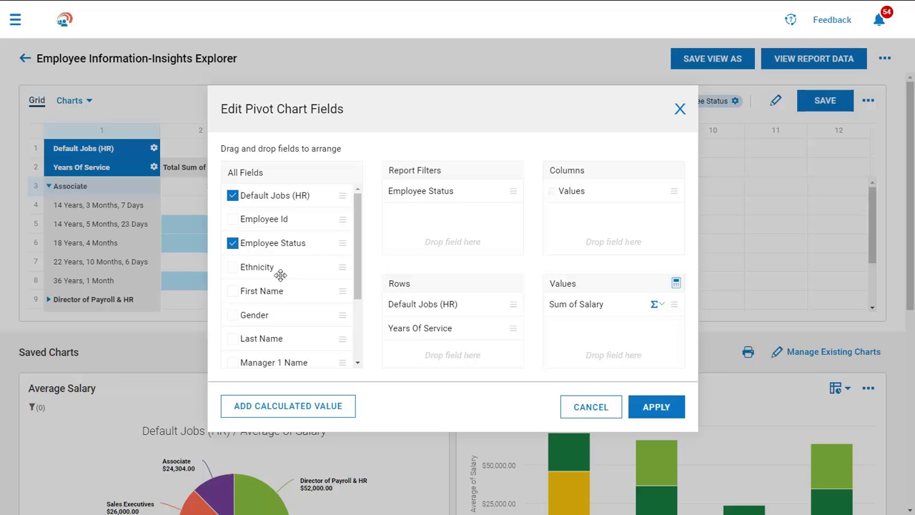
left_click_drag(270, 270, 604, 214)
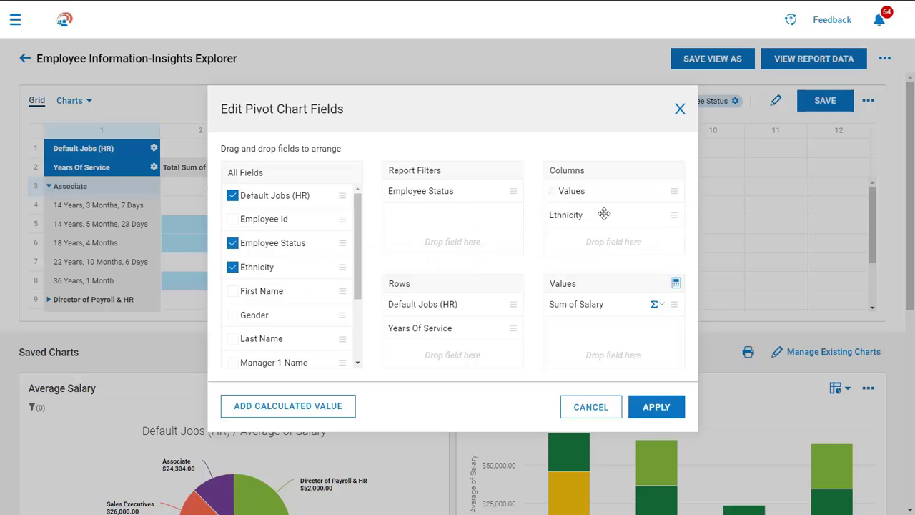
left_click(653, 308)
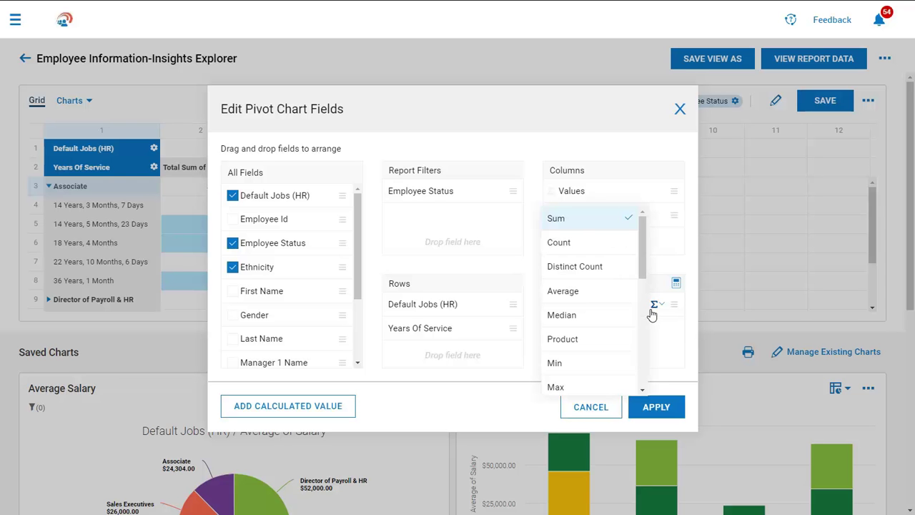
left_click(605, 299)
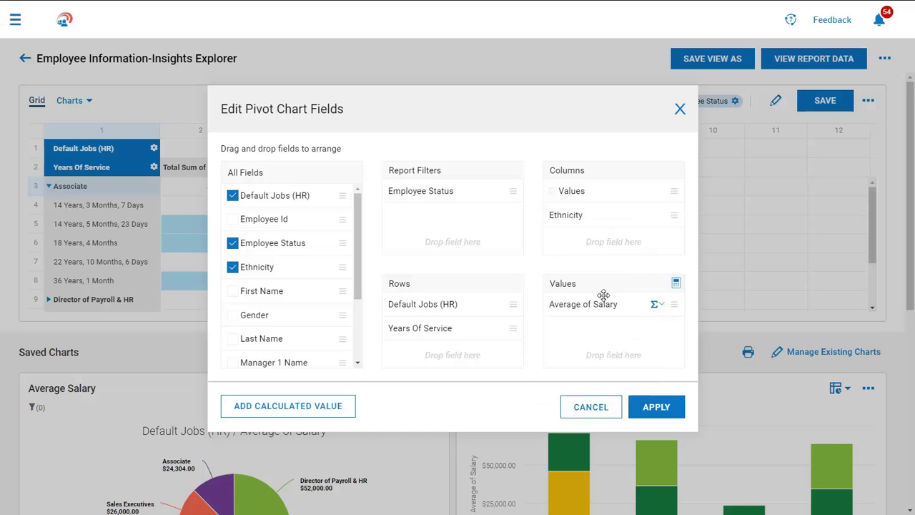
left_click(680, 410)
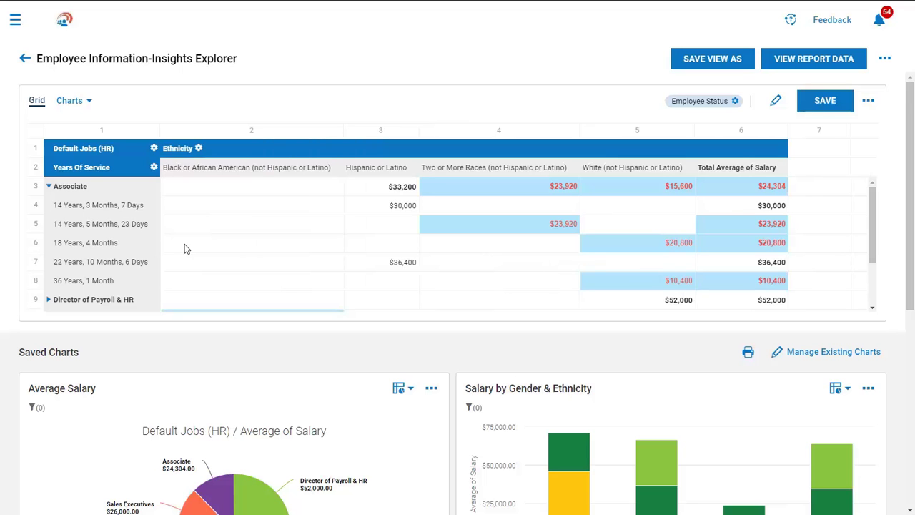
- Collapse Associate and bring the saved Gender & Ethnicity and Region charts into view
left_click(75, 189)
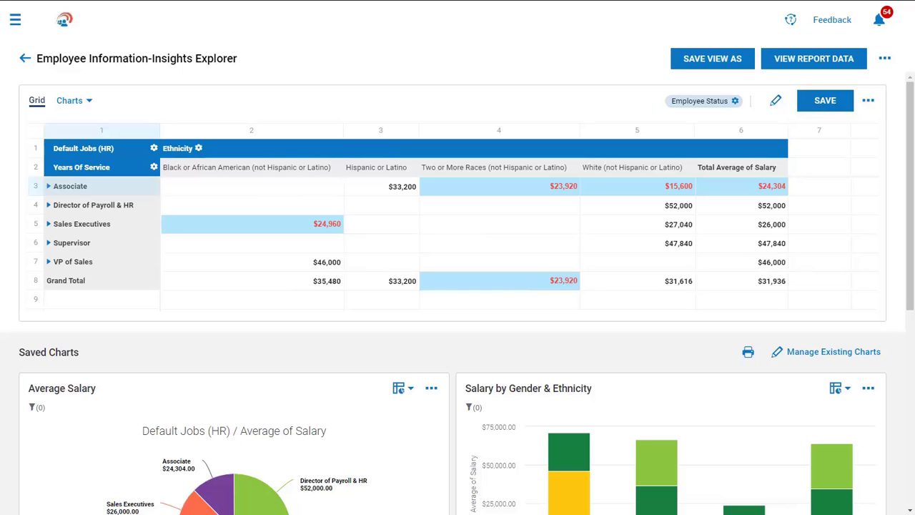
scroll(258, 393, "down", 3)
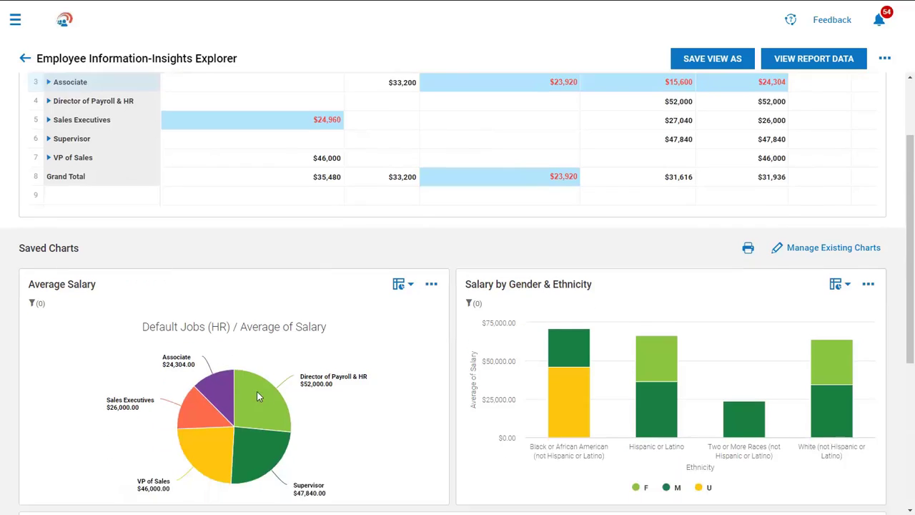
scroll(258, 394, "down", 1)
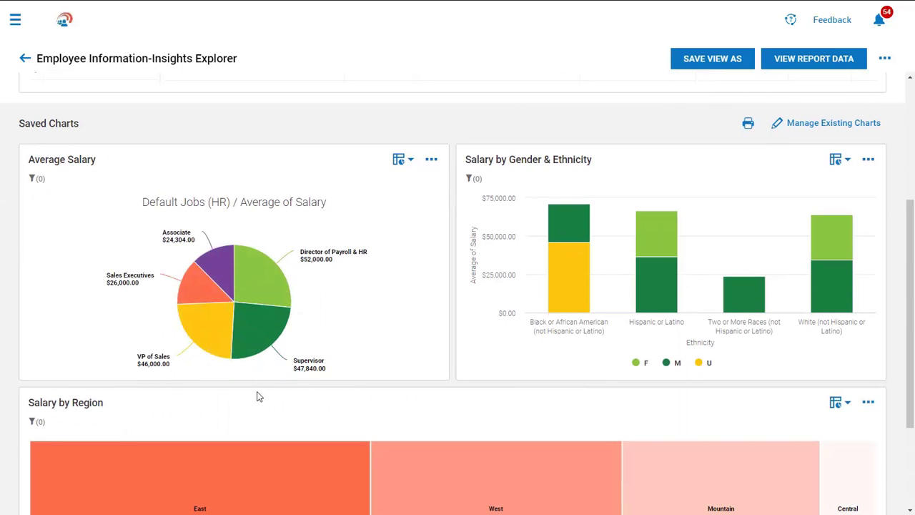
- Set the Average Salary pie chart's dimension to Ethnicity and save the chart settings
left_click(440, 164)
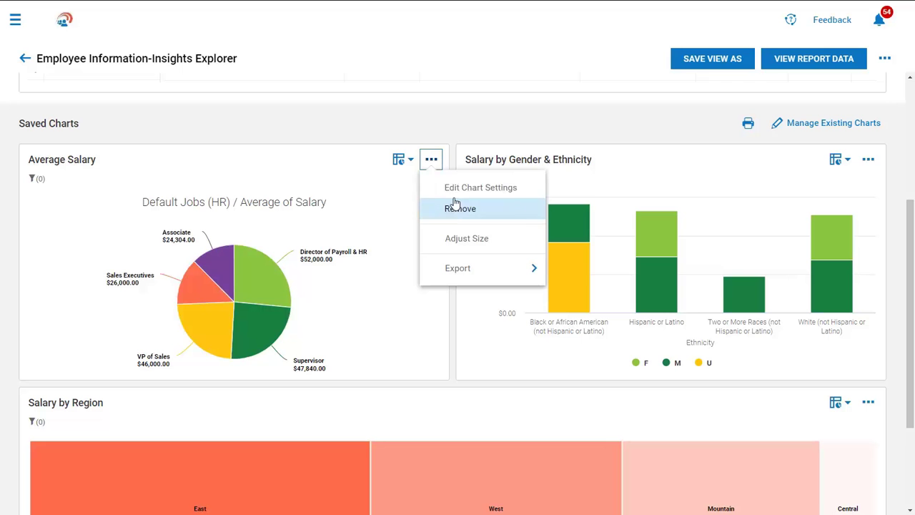
left_click(454, 190)
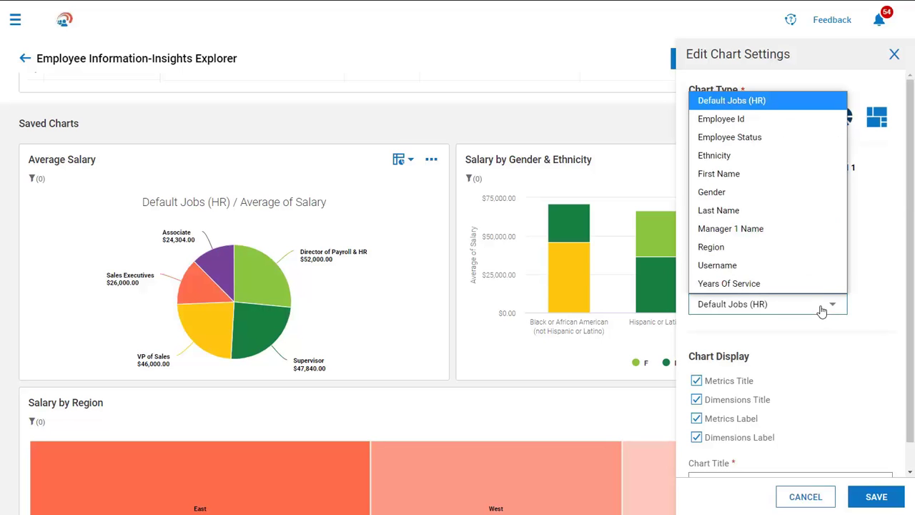
left_click(733, 157)
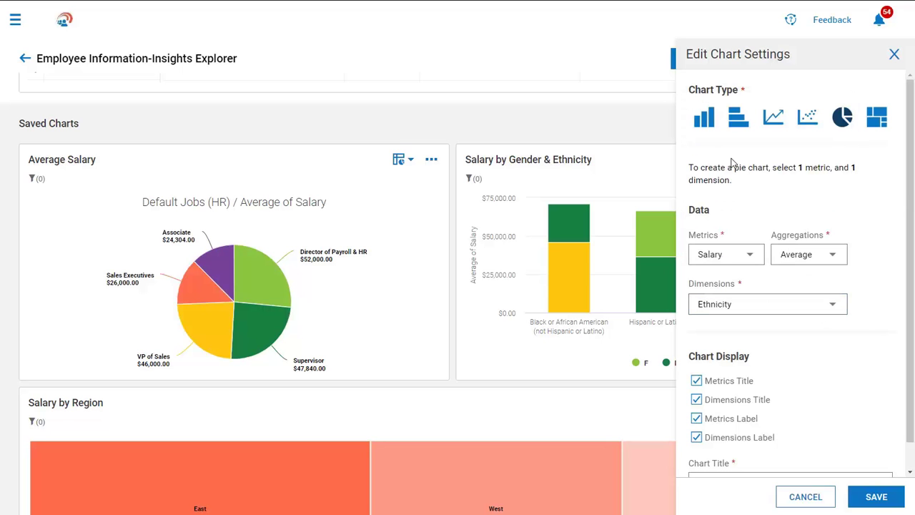
left_click(855, 496)
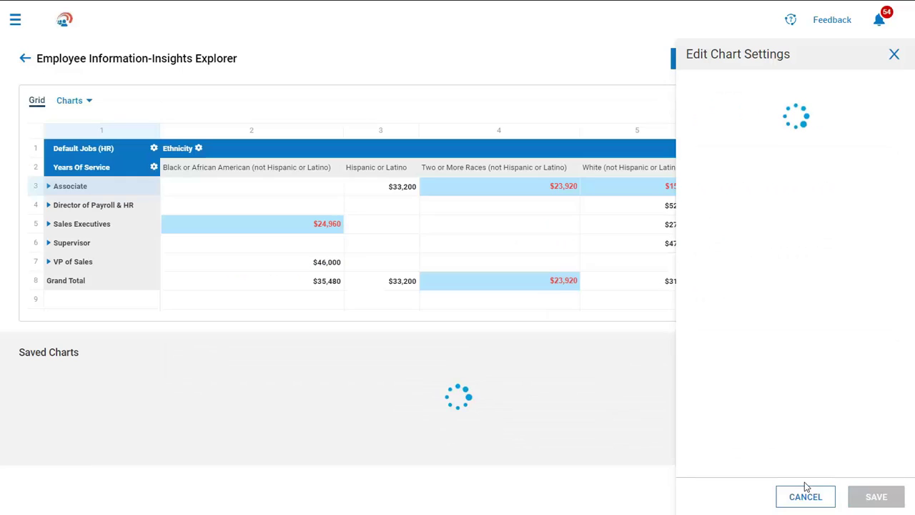
scroll(329, 411, "down", 2)
scroll(327, 424, "down", 1)
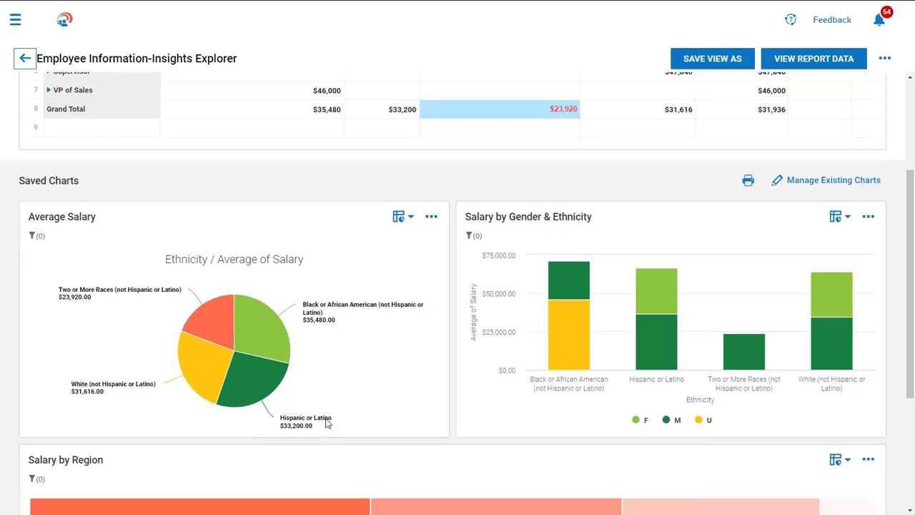
mouse_move(547, 289)
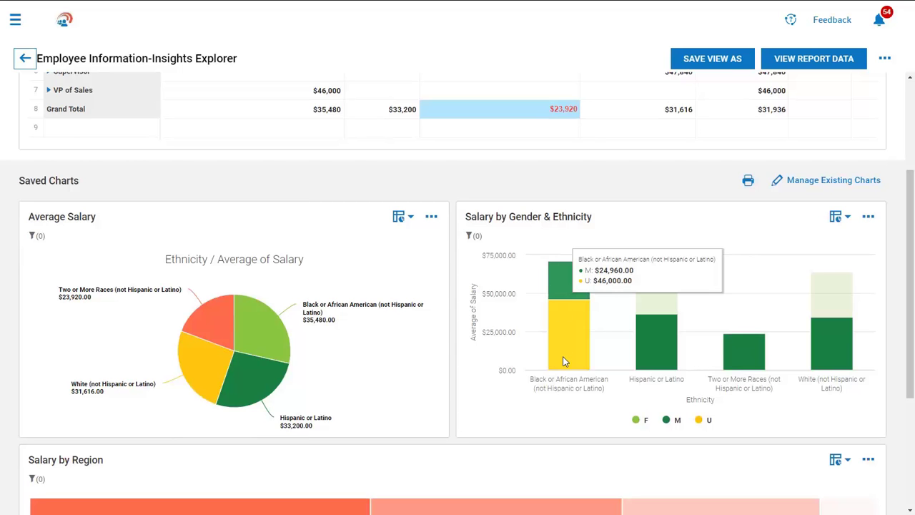
mouse_move(648, 361)
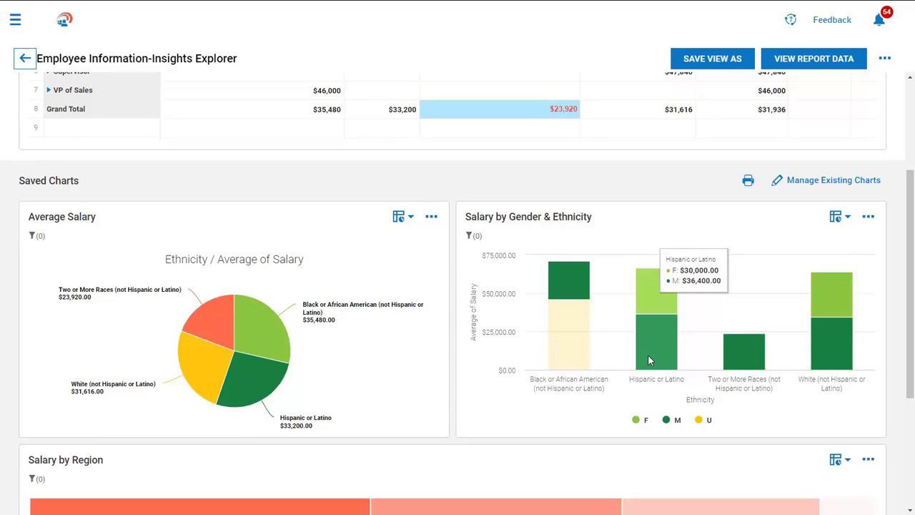
mouse_move(725, 355)
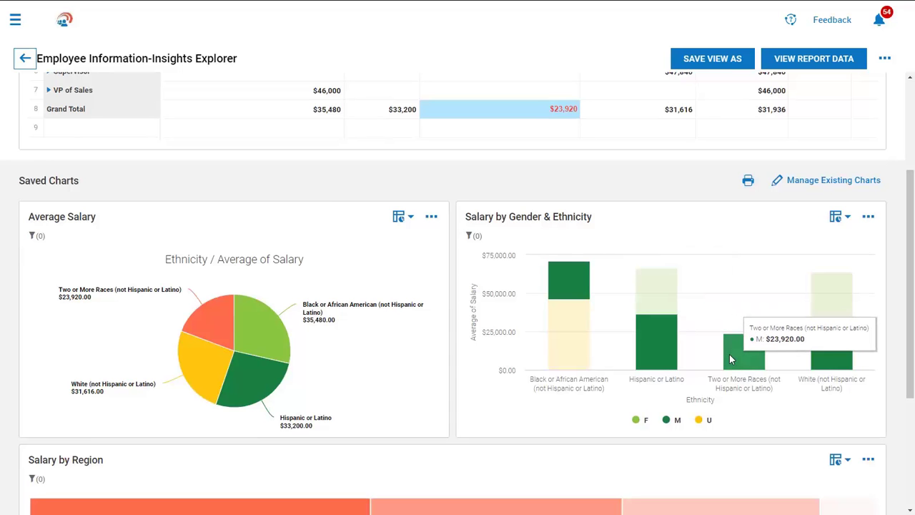
scroll(722, 493, "down", 3)
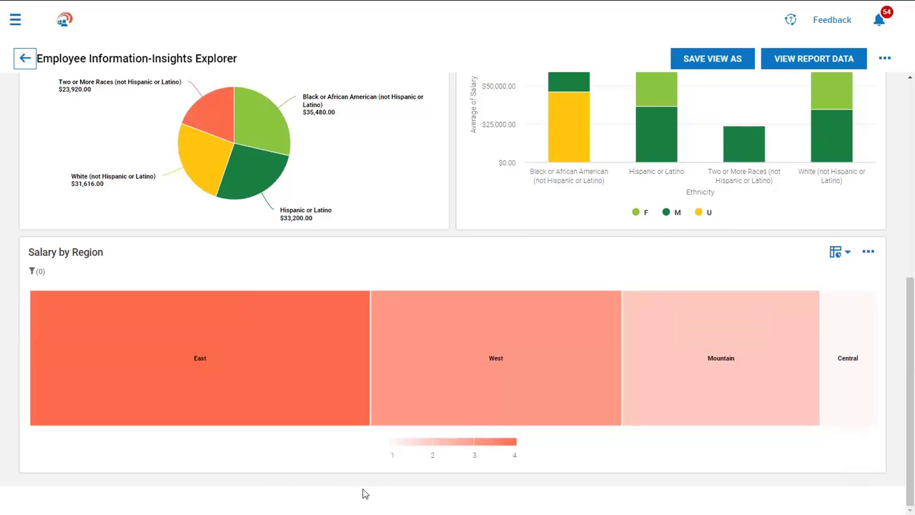
mouse_move(204, 409)
mouse_move(414, 392)
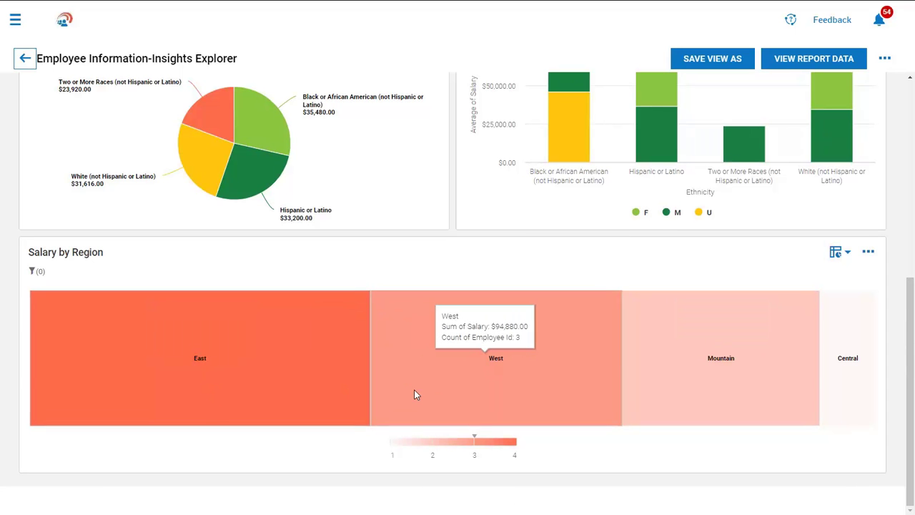
mouse_move(687, 395)
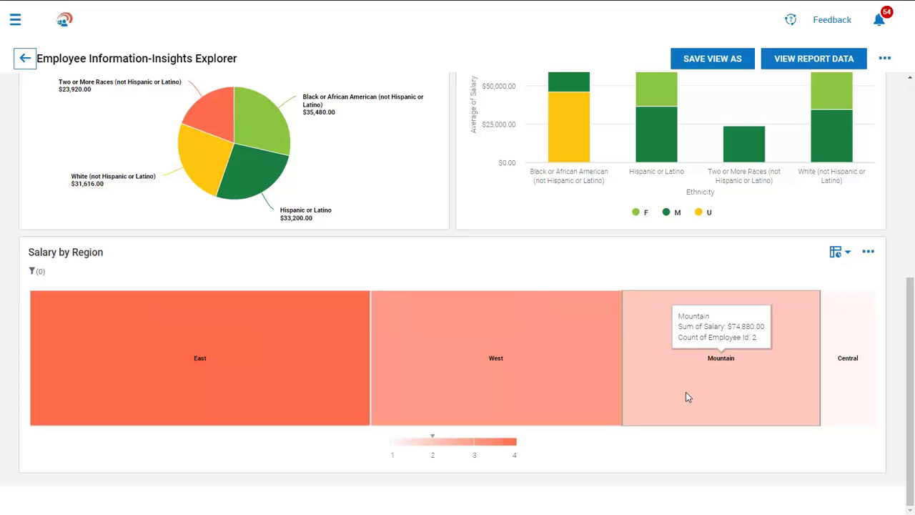